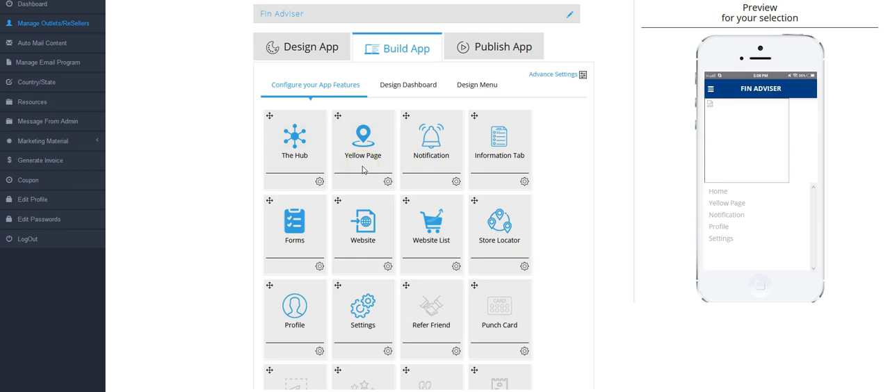
# Open the management area of the Fin Adviser app's Yellow Page feature
pyautogui.click(356, 160)
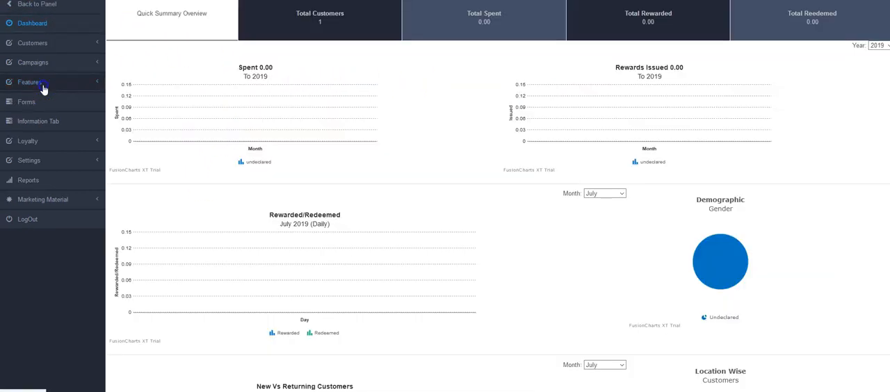
pyautogui.click(42, 83)
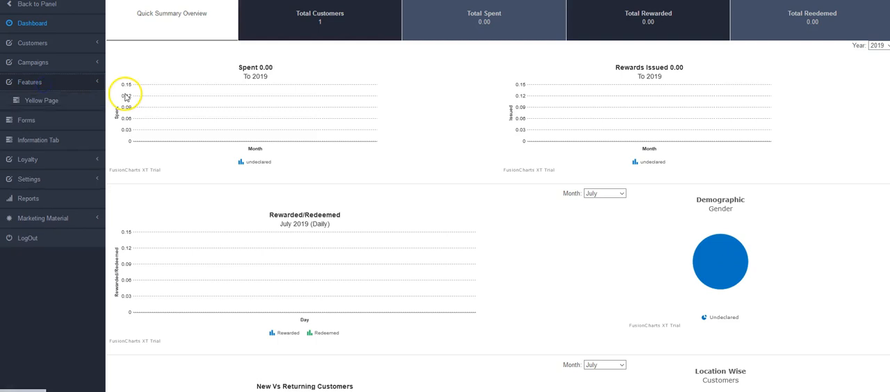
pyautogui.click(31, 102)
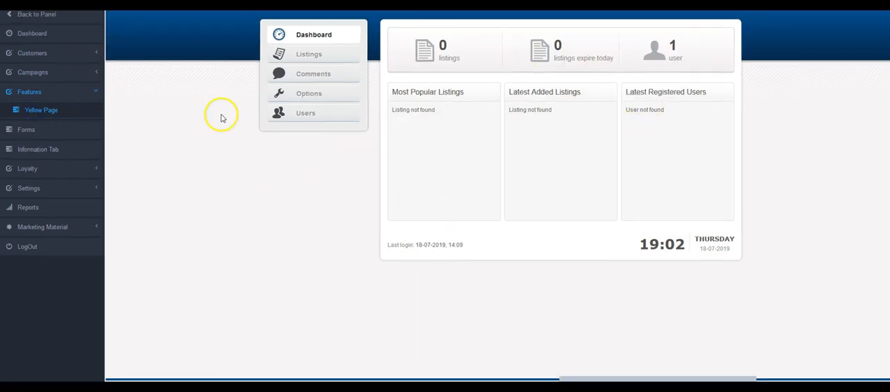
# Look through the Yellow Page feature's listings, comments and general options
pyautogui.click(310, 56)
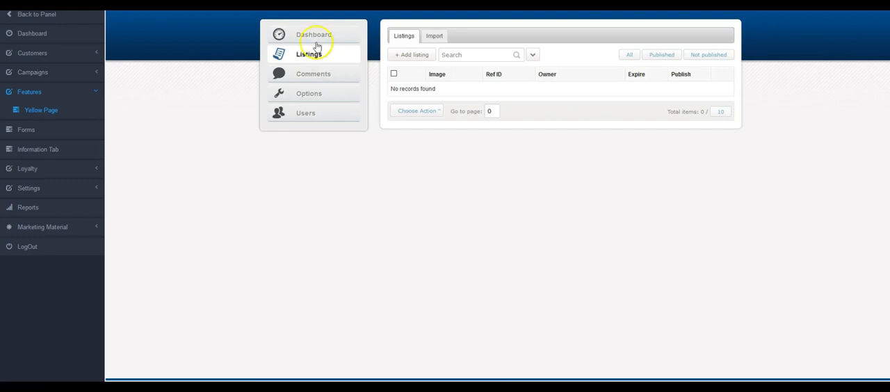
pyautogui.click(311, 75)
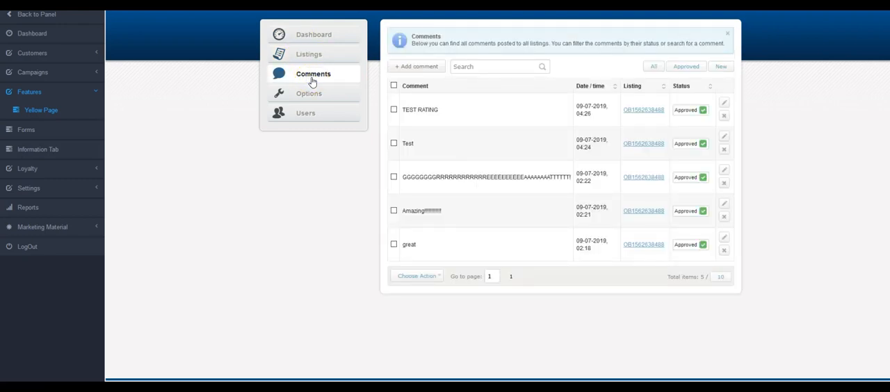
pyautogui.click(311, 99)
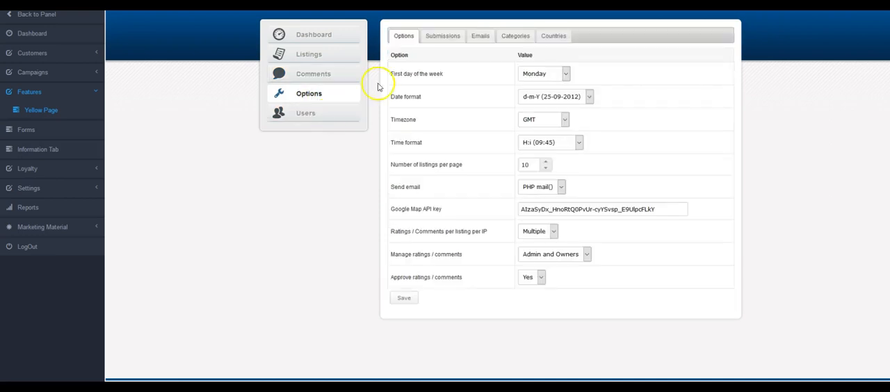
# Add a new listing with Publish set to Yes and Fin Adviser as the owner, and save it
pyautogui.click(309, 55)
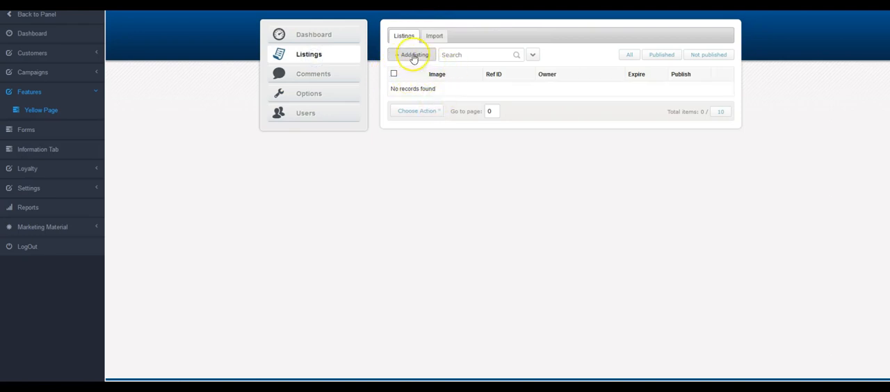
pyautogui.click(422, 59)
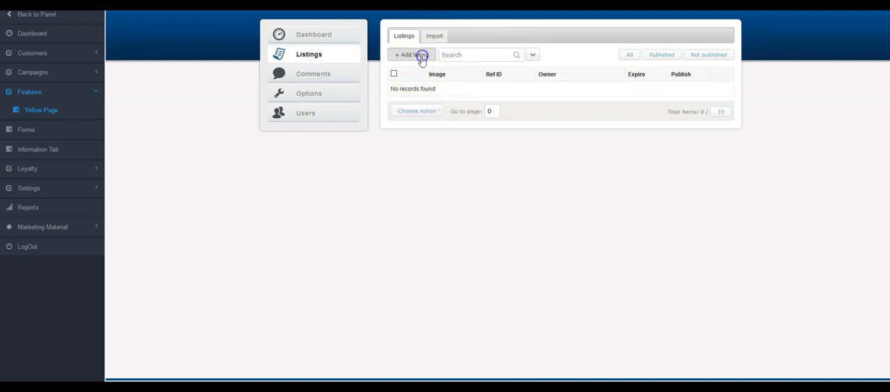
pyautogui.click(500, 119)
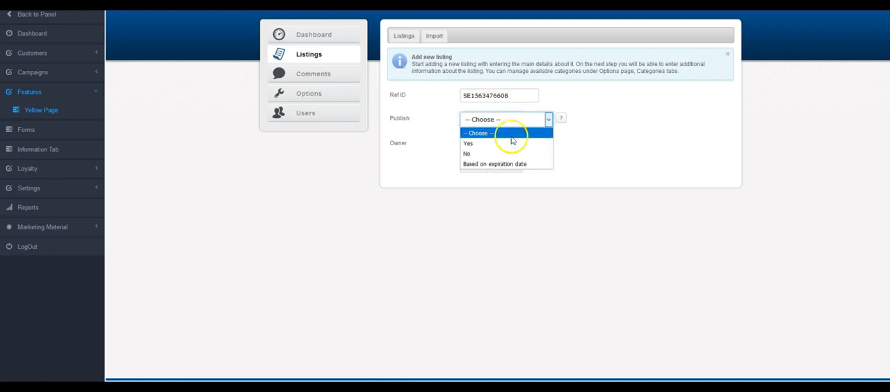
pyautogui.click(499, 144)
pyautogui.click(489, 145)
pyautogui.click(480, 181)
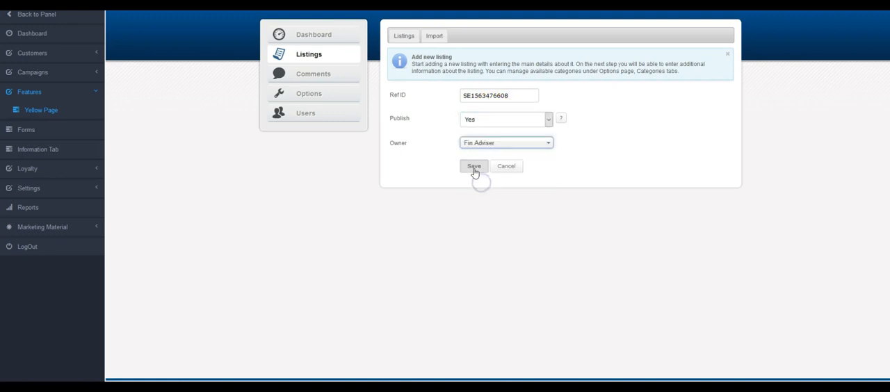
pyautogui.click(474, 170)
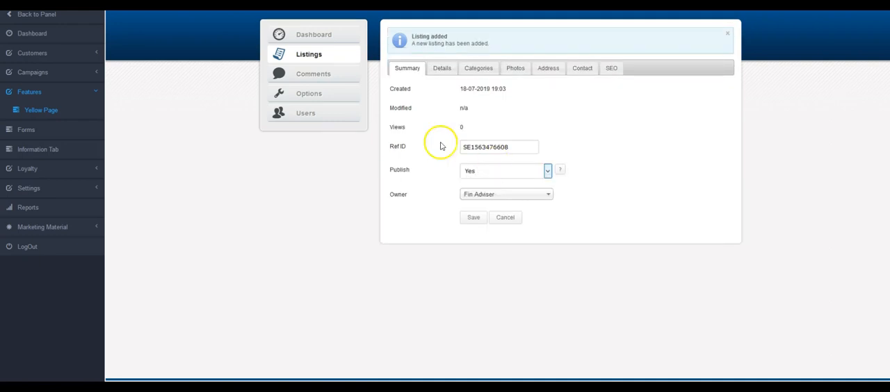
# Give the listing the title "Auto Detailing" and the description "this is the best place to get it done!", and save the details
pyautogui.click(440, 73)
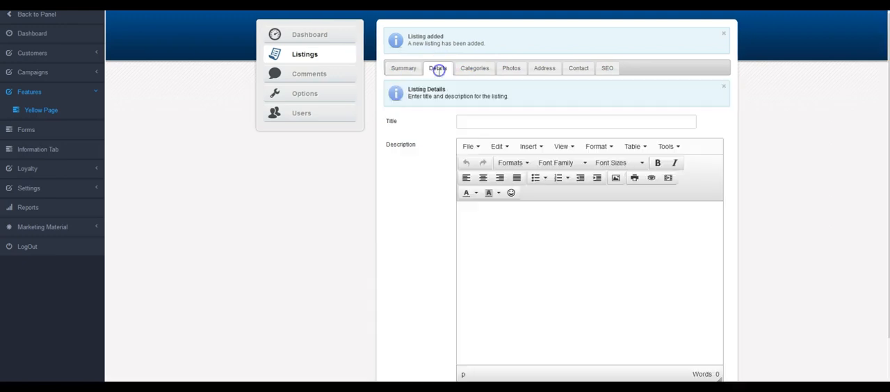
pyautogui.click(469, 124)
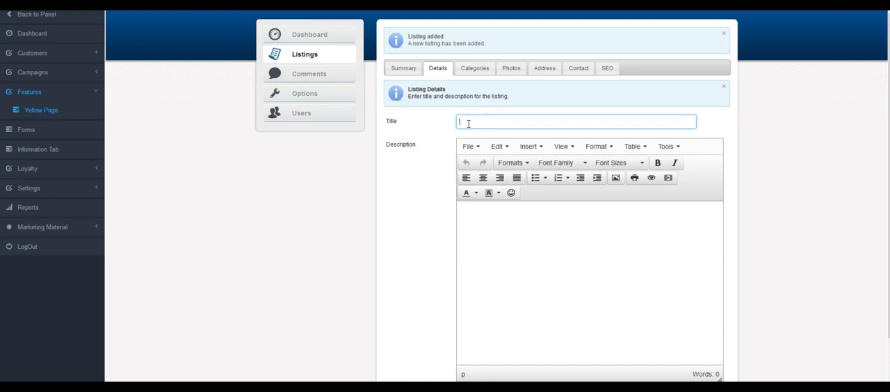
pyautogui.write('Auto DeSto')
pyautogui.write('ing')
pyautogui.press('Tab')
pyautogui.write('this is the best place to get it done!')
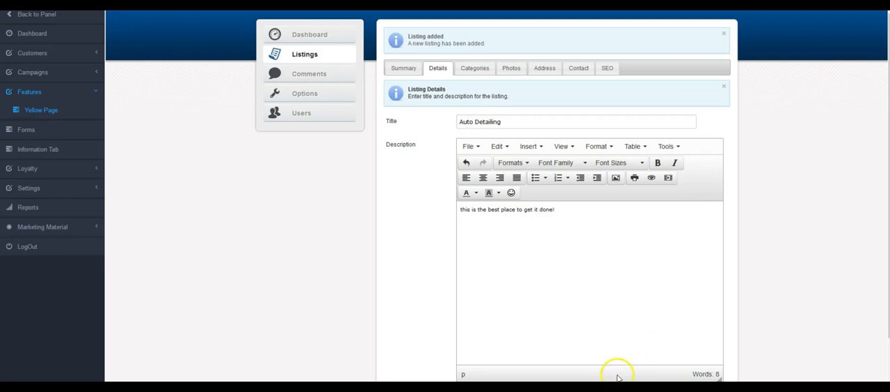
pyautogui.scroll(-2, 591, 358)
pyautogui.click(470, 342)
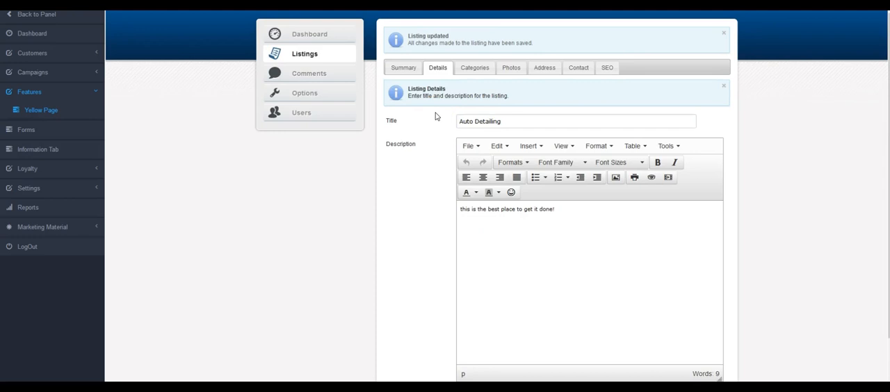
# Assign the listing to the categories Automobile Body Repairing & Painting and Auto Repair & Service
pyautogui.scroll(-2, 436, 117)
pyautogui.scroll(1, 435, 115)
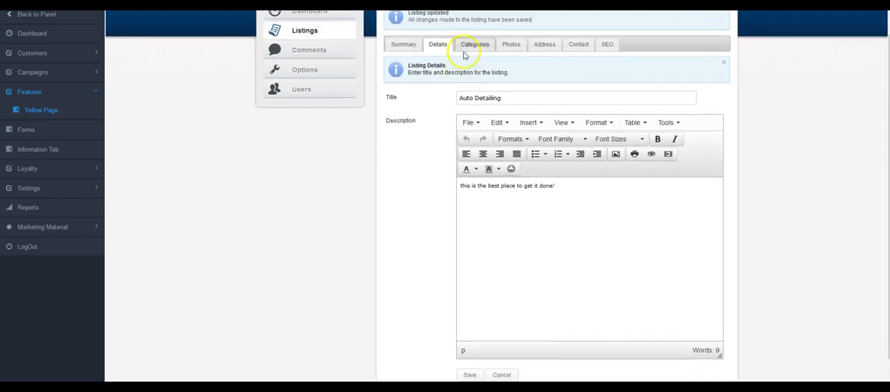
pyautogui.click(465, 45)
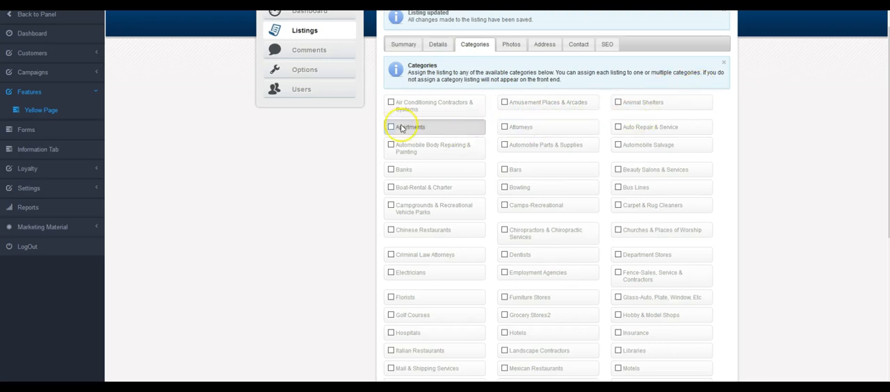
pyautogui.click(391, 145)
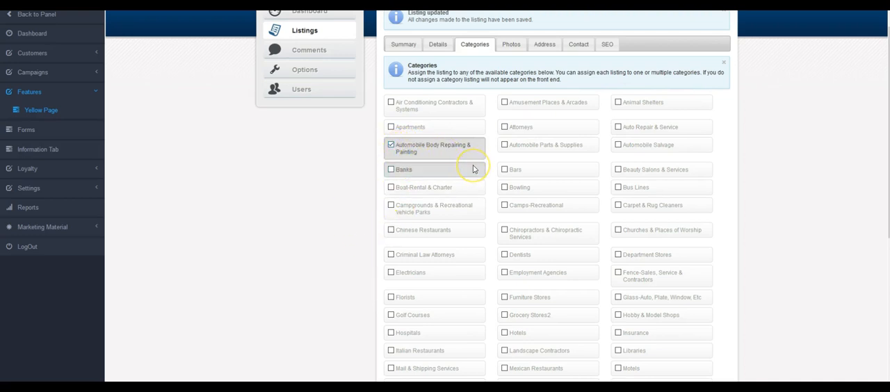
pyautogui.scroll(1, 473, 169)
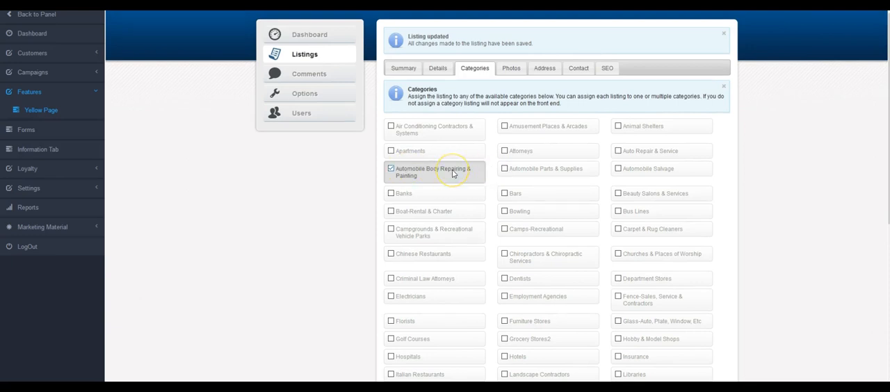
pyautogui.click(617, 150)
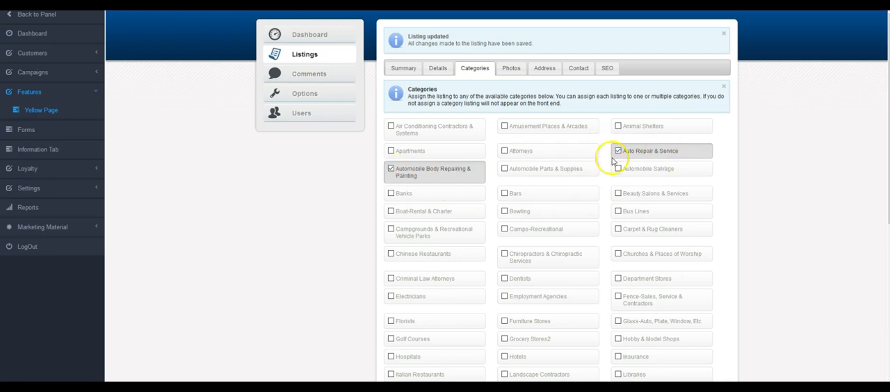
# Upload the dog picture to the listing's photos
pyautogui.click(510, 68)
pyautogui.click(407, 125)
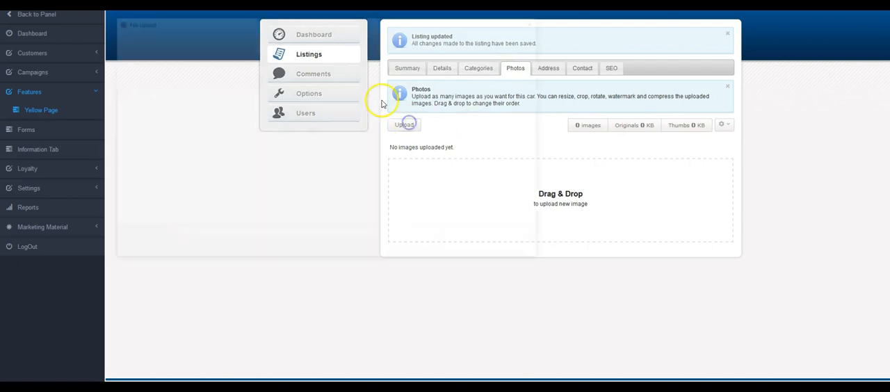
pyautogui.doubleClick(334, 160)
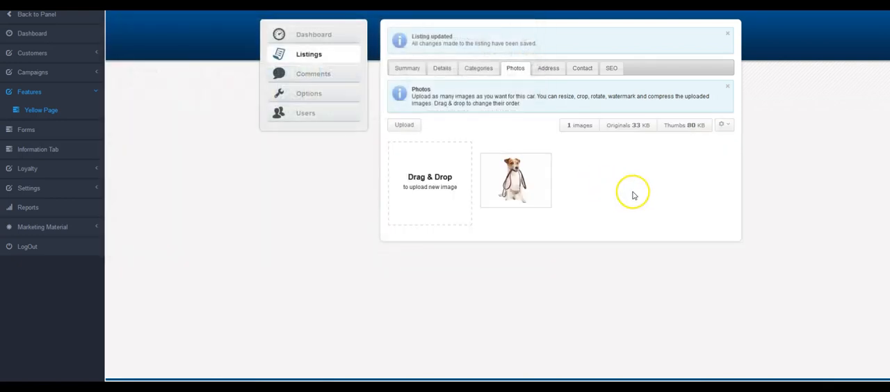
# Set the listing to show on the map and fill in its zip code with a previously used entry
pyautogui.click(541, 69)
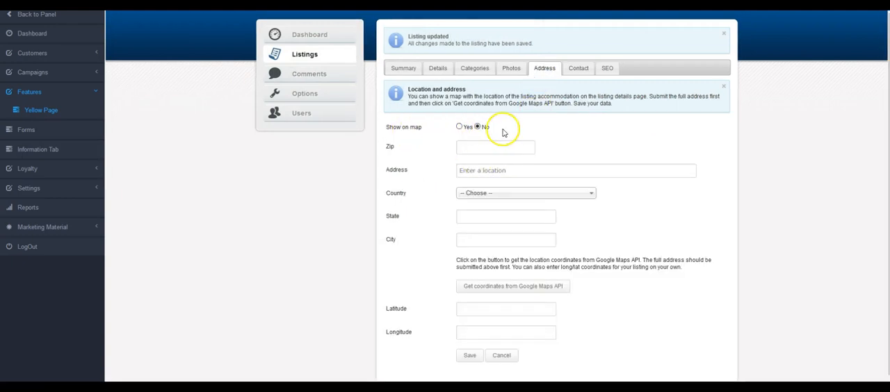
pyautogui.click(459, 128)
pyautogui.click(477, 145)
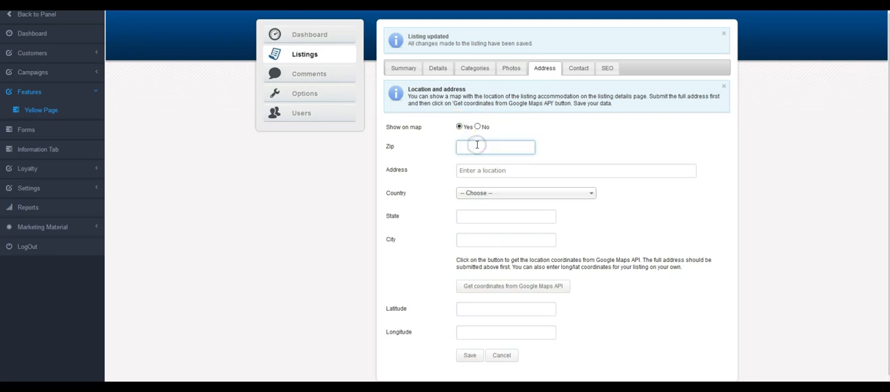
pyautogui.click(473, 159)
pyautogui.click(474, 176)
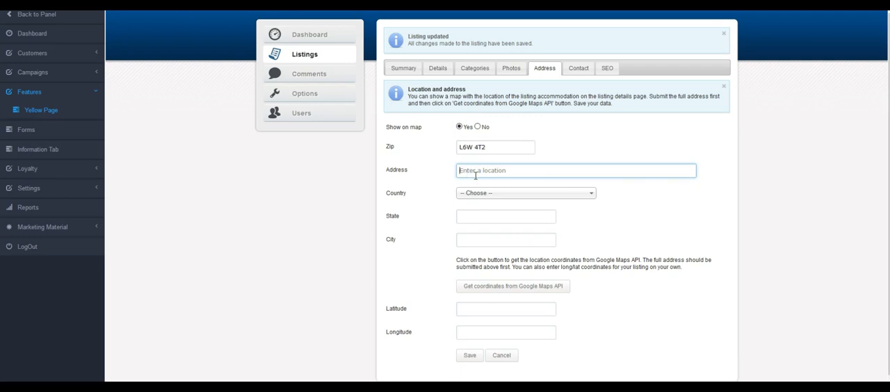
# Replace the zip code, enter the street address using the matching Google suggestion, and save the location
pyautogui.moveTo(495, 148); pyautogui.dragTo(331, 114)
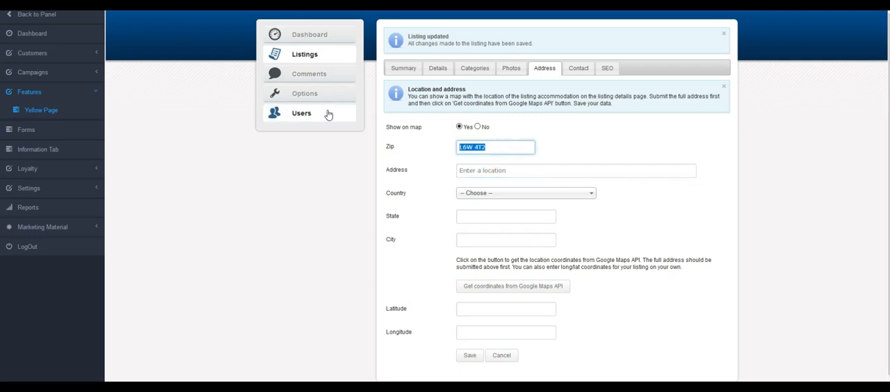
pyautogui.write('L6A')
pyautogui.write('W')
pyautogui.press('Tab')
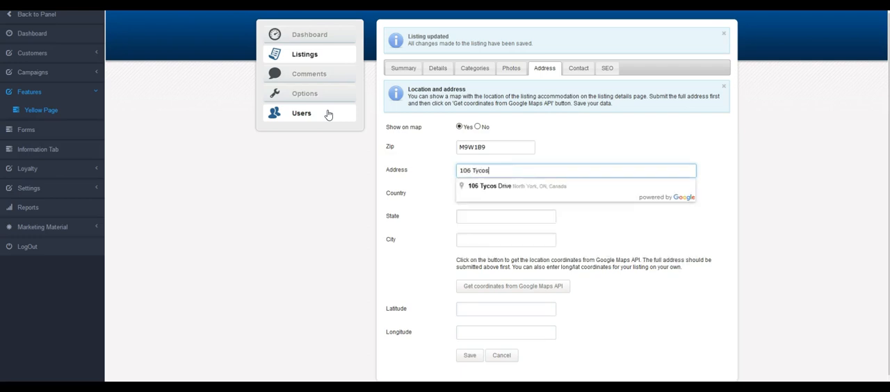
pyautogui.click(479, 185)
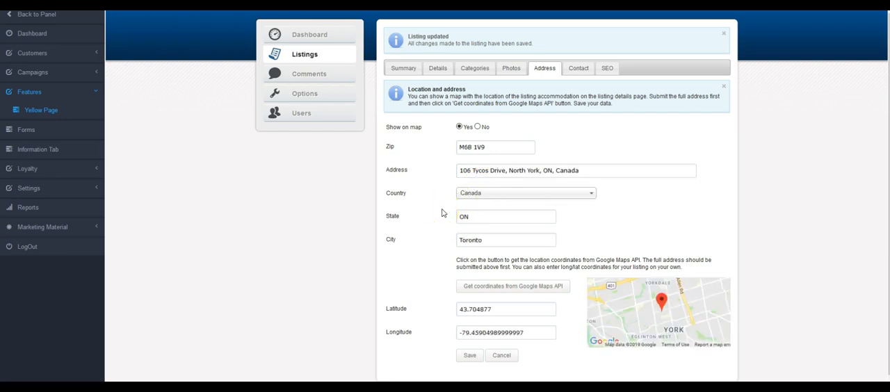
pyautogui.click(465, 357)
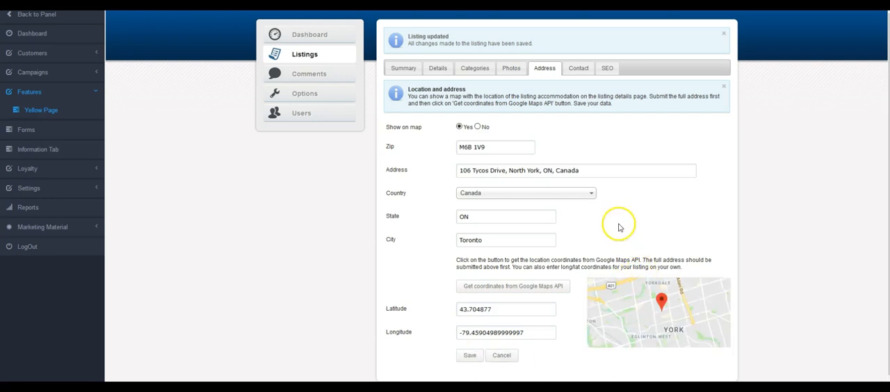
# Fill in the phone number in the listing's contact details, leaving the fax blank
pyautogui.click(577, 68)
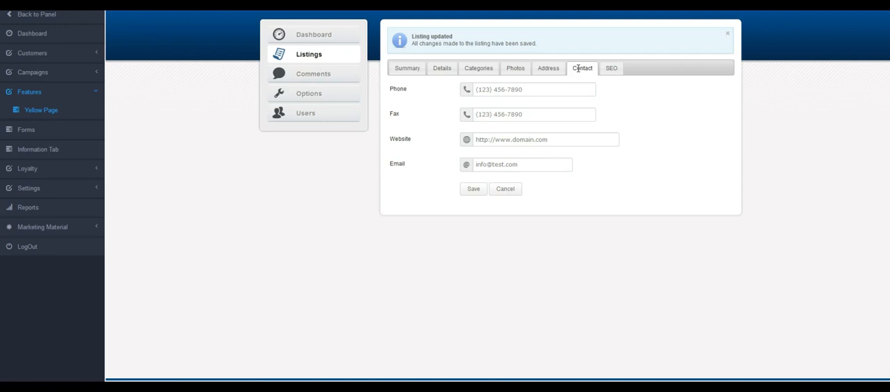
pyautogui.click(519, 86)
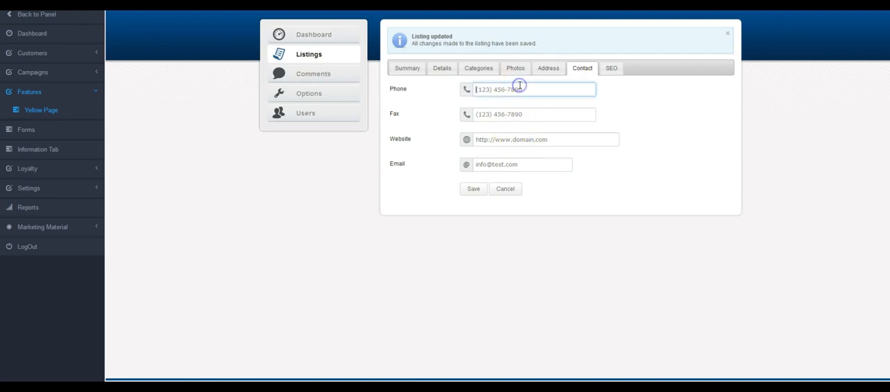
pyautogui.write('416')
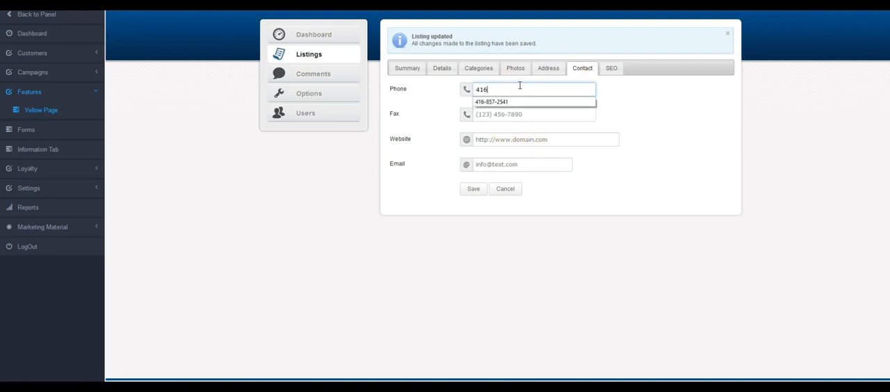
pyautogui.press('Down')
pyautogui.press('Tab')
pyautogui.press('Tab')
pyautogui.write('w')
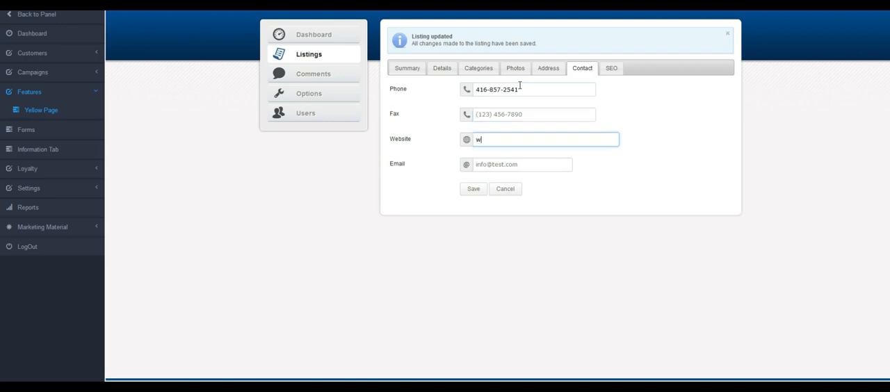
pyautogui.write('ww.google.com')
pyautogui.press('Tab')
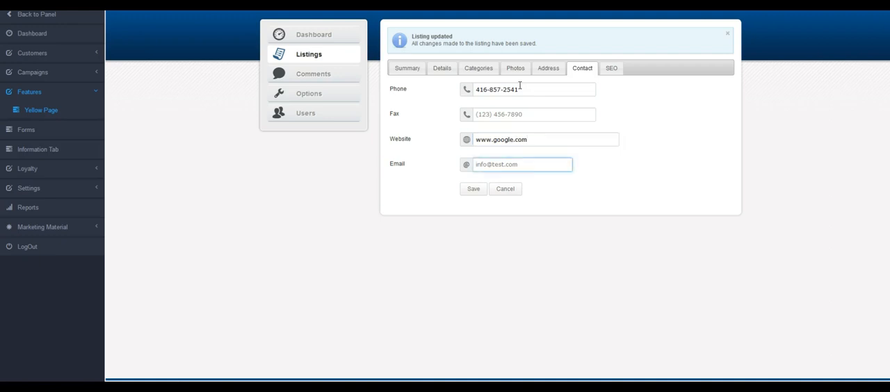
# Fill in the listing's contact e-mail using the matching previous entry and save the contact details
pyautogui.write('info')
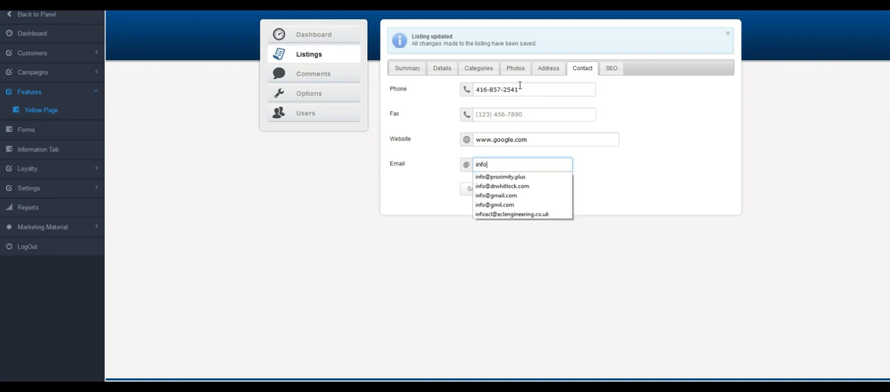
pyautogui.write('igmai')
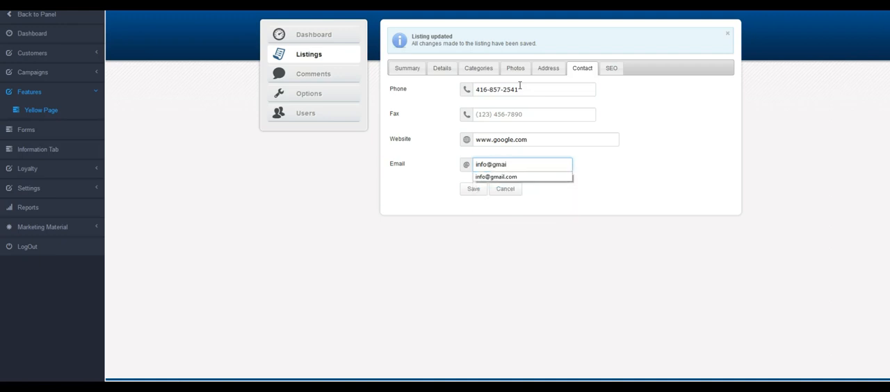
pyautogui.press('Down')
pyautogui.press('Tab')
pyautogui.click(474, 189)
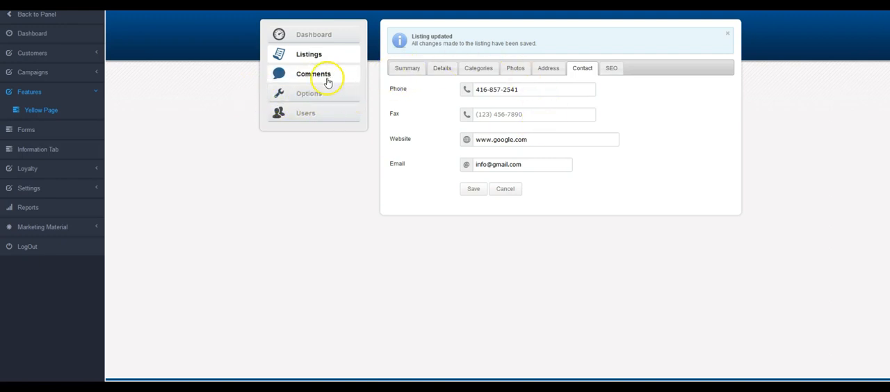
# Check the listings overview and delete the elongated "GREAT" comment dated 09-07-2019, 02:22 from the comments
pyautogui.click(309, 55)
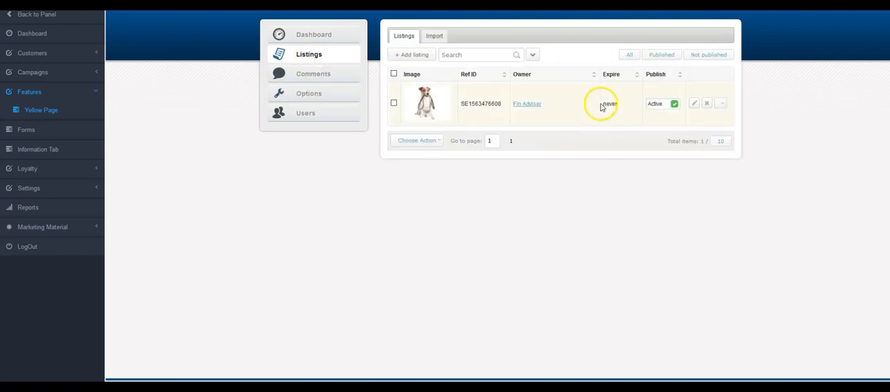
pyautogui.click(309, 78)
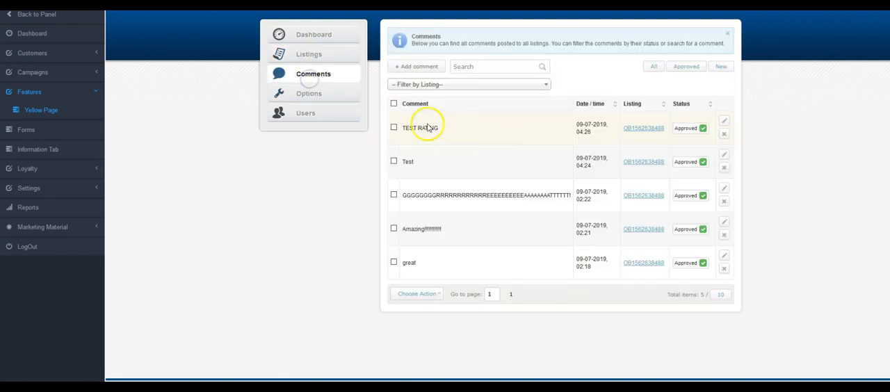
pyautogui.click(724, 200)
pyautogui.click(508, 222)
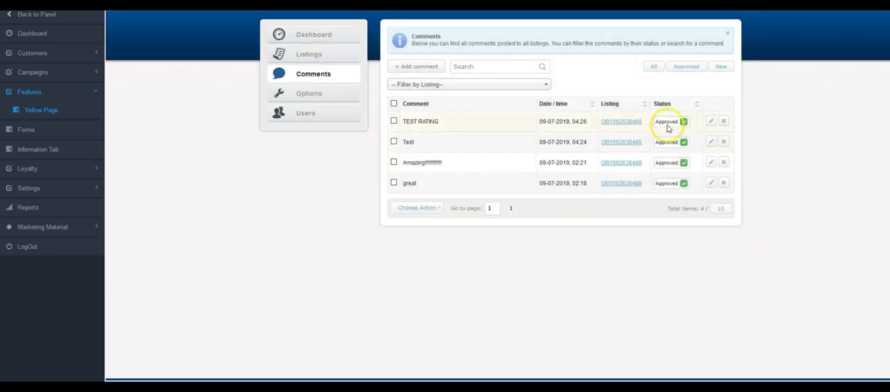
# Change the status of the TEST RATING comment to New and set it back to Approved
pyautogui.click(668, 125)
pyautogui.click(670, 124)
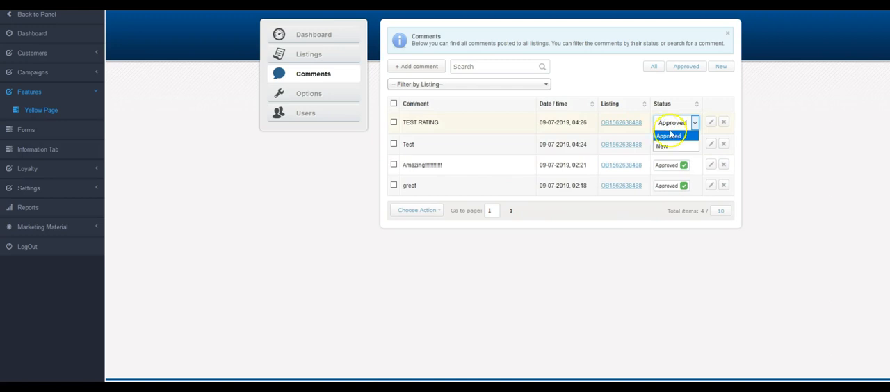
pyautogui.click(662, 146)
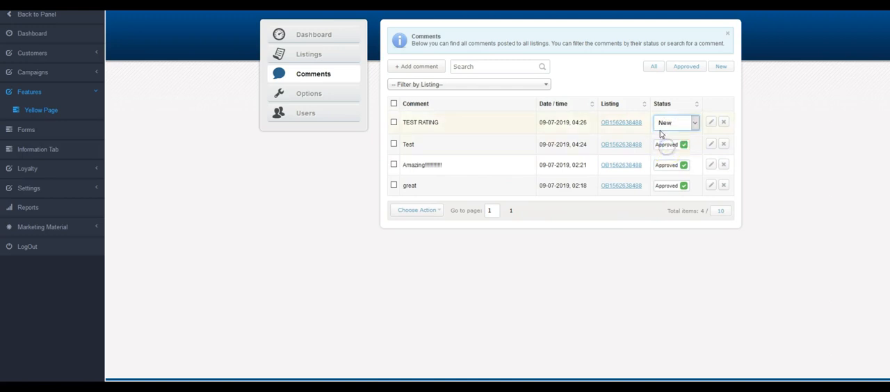
pyautogui.click(759, 137)
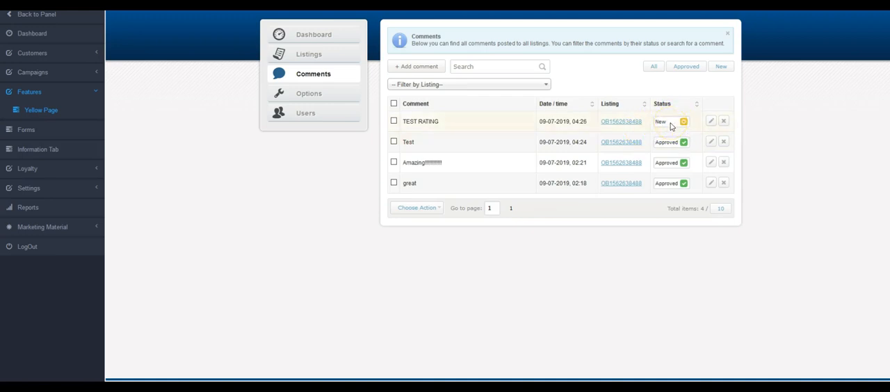
pyautogui.click(670, 123)
pyautogui.click(666, 132)
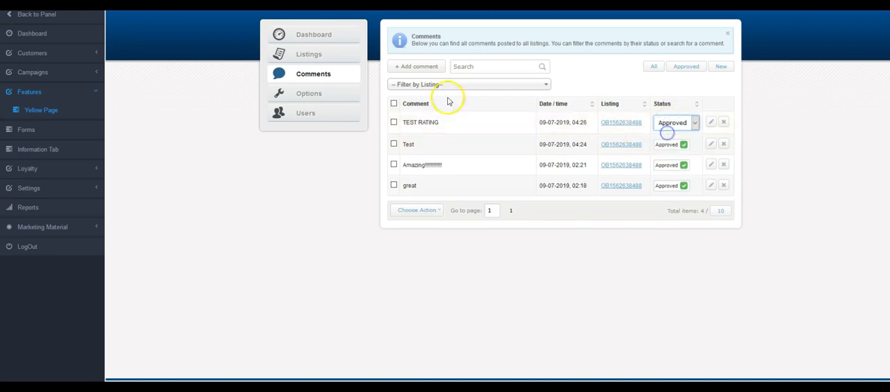
pyautogui.click(340, 167)
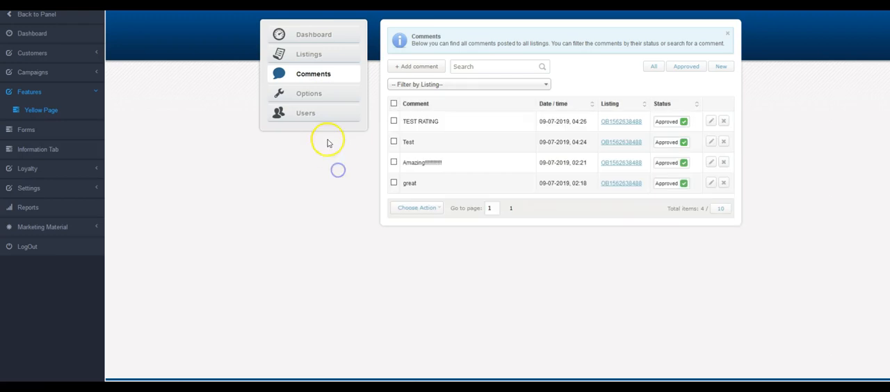
# Examine the general Yellow Page options, including the date format choices, and glance at the submission options
pyautogui.click(304, 98)
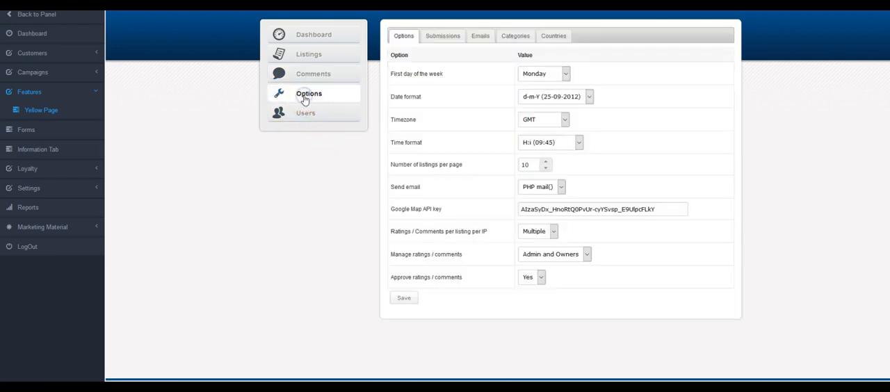
pyautogui.click(437, 37)
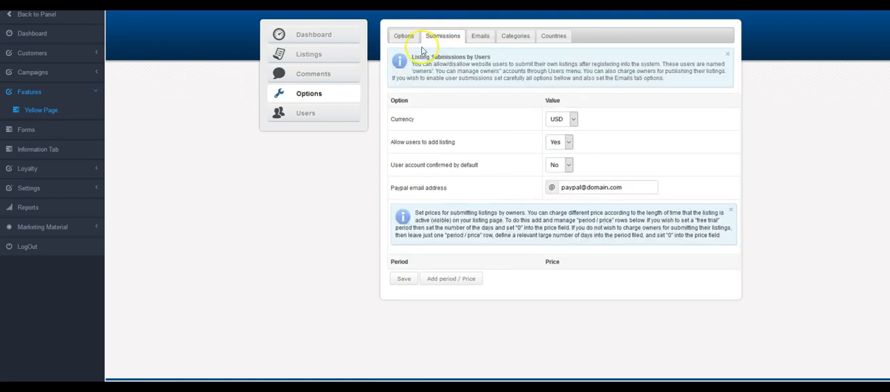
pyautogui.click(404, 40)
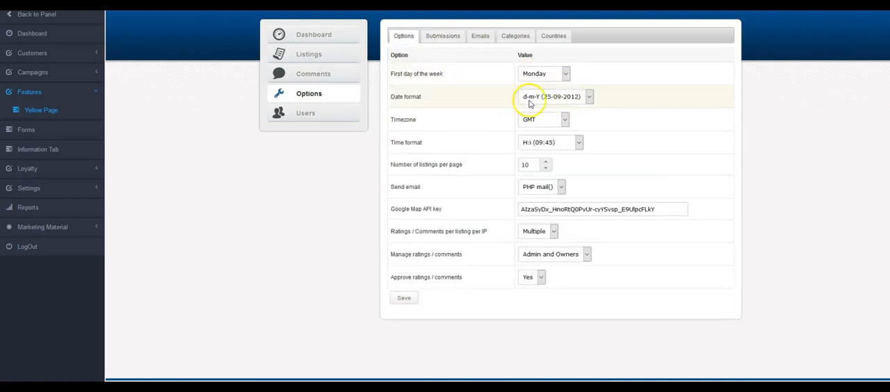
pyautogui.click(589, 96)
pyautogui.click(590, 97)
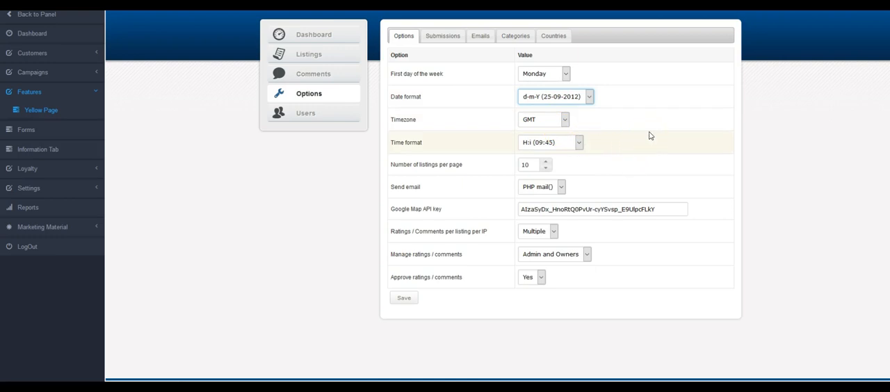
# Keep user-added listings at Yes and default account confirmation at No in the submission options, and save them
pyautogui.click(438, 37)
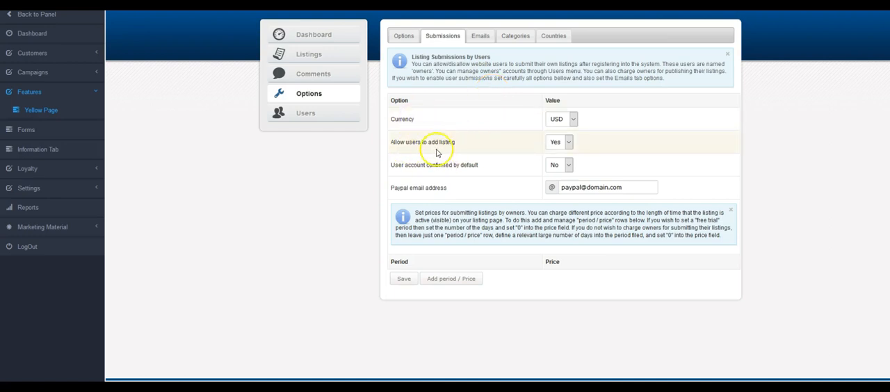
pyautogui.click(569, 142)
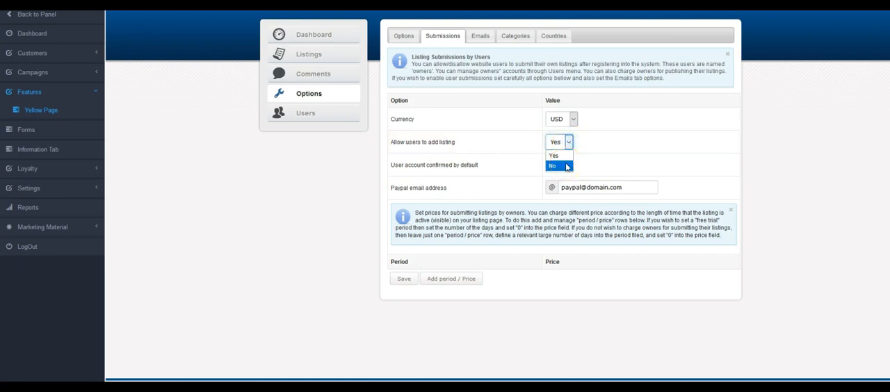
pyautogui.click(554, 155)
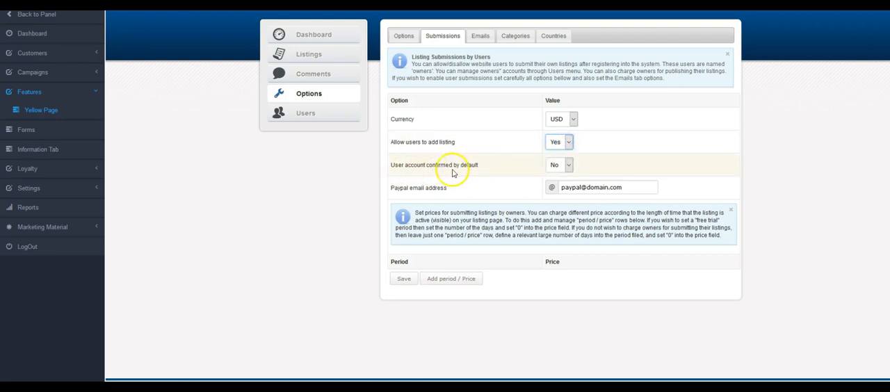
pyautogui.click(570, 166)
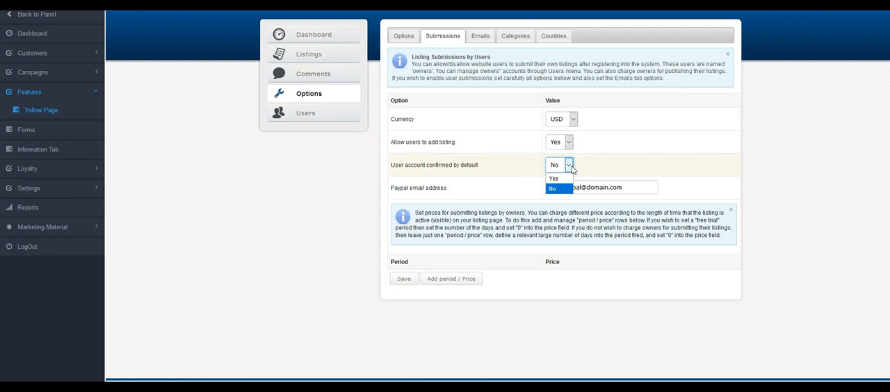
pyautogui.click(646, 144)
pyautogui.click(641, 187)
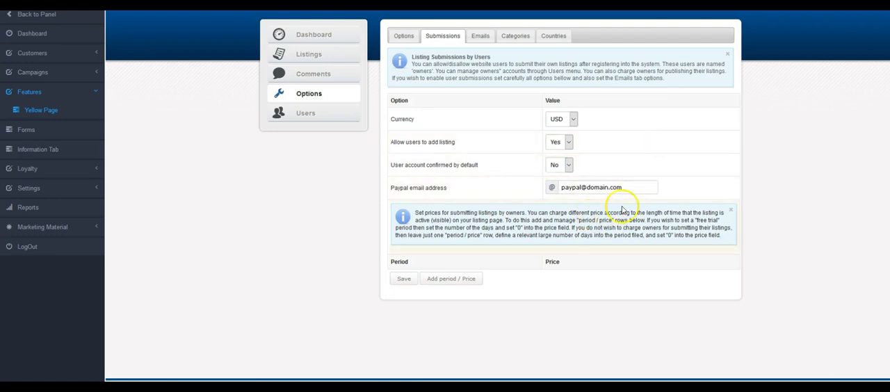
pyautogui.click(403, 279)
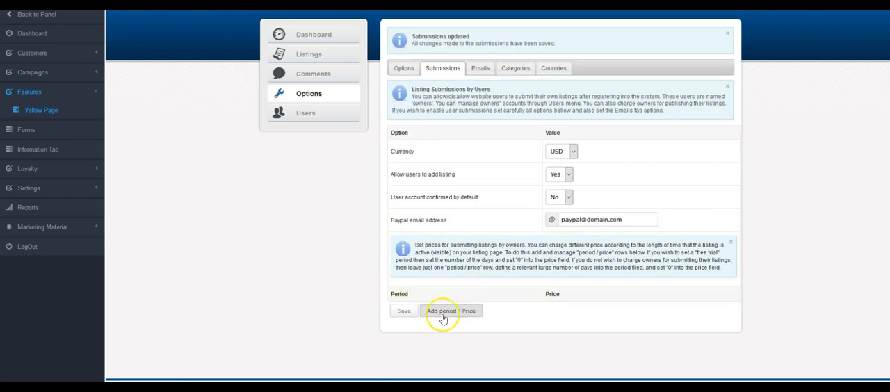
# Add a 30-day listing period with its dollar price to the submission options and save
pyautogui.click(442, 315)
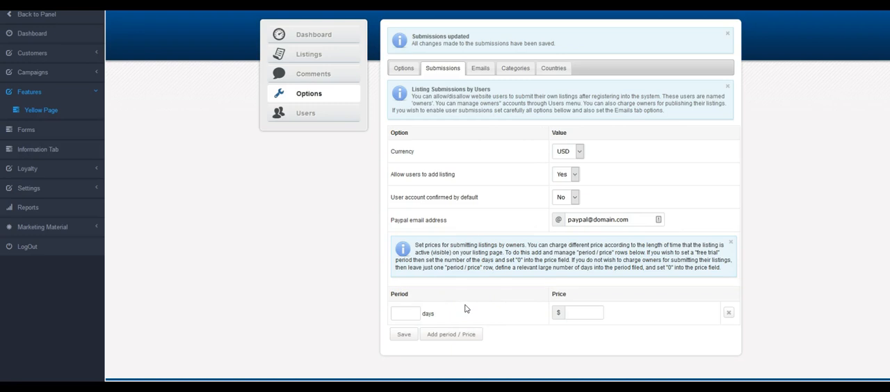
pyautogui.click(409, 314)
pyautogui.write('30')
pyautogui.click(596, 314)
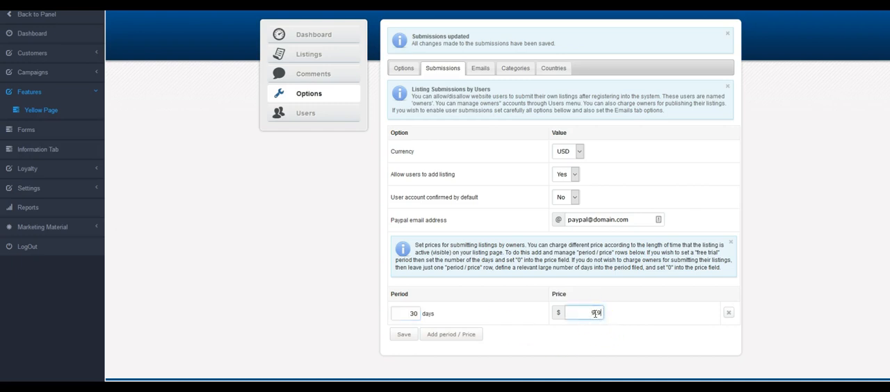
pyautogui.click(404, 334)
# Examine the e-mail notification templates for new accounts, new listings, password recovery and account activation
pyautogui.click(484, 72)
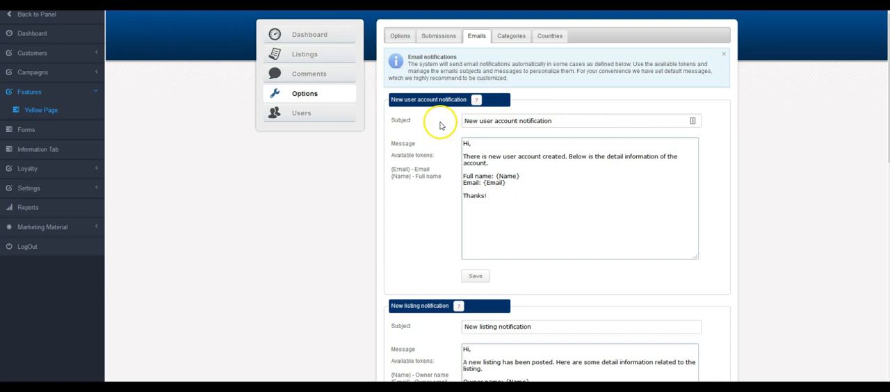
pyautogui.scroll(-1, 616, 163)
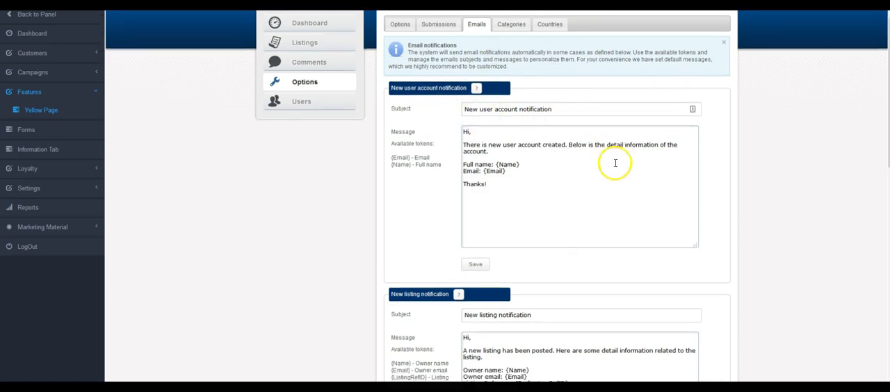
pyautogui.scroll(-2, 615, 162)
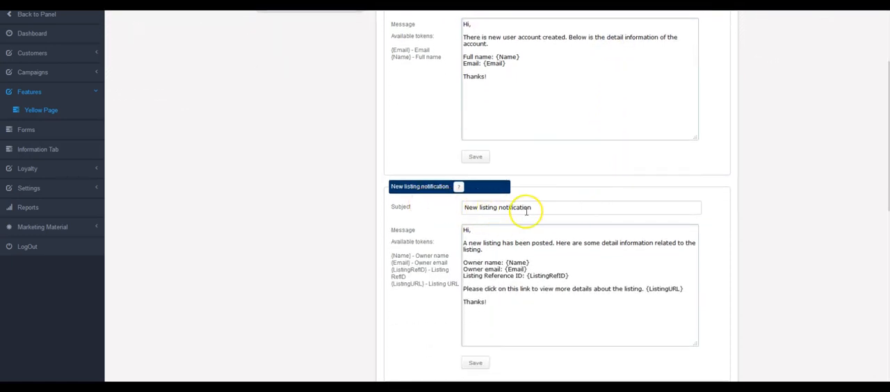
pyautogui.scroll(-3, 527, 211)
pyautogui.scroll(-2, 584, 253)
pyautogui.scroll(-3, 583, 252)
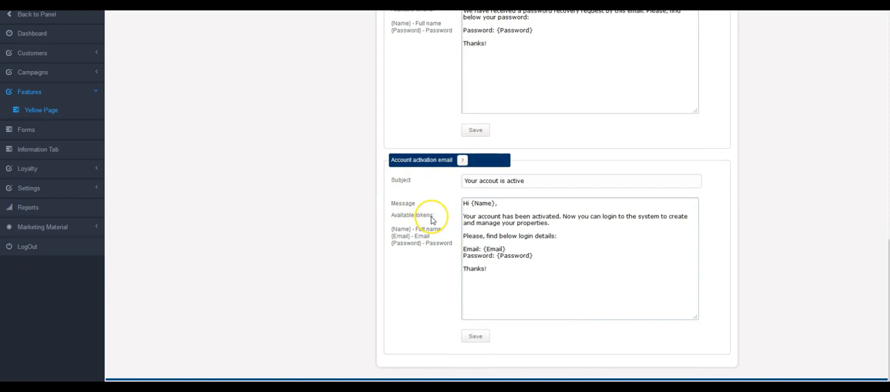
pyautogui.scroll(5, 432, 220)
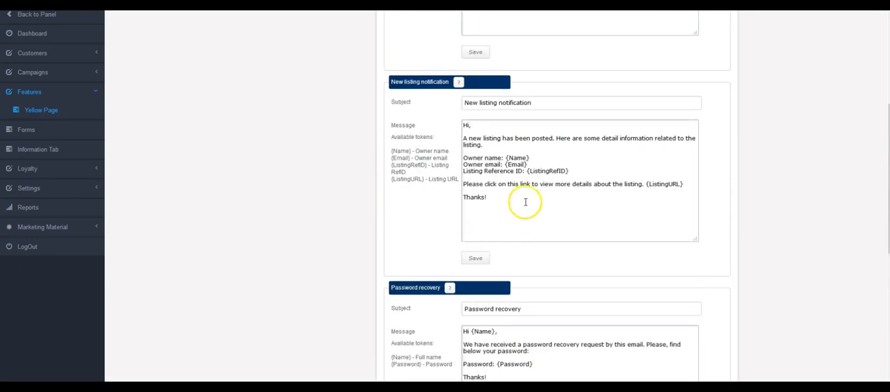
pyautogui.scroll(3, 525, 201)
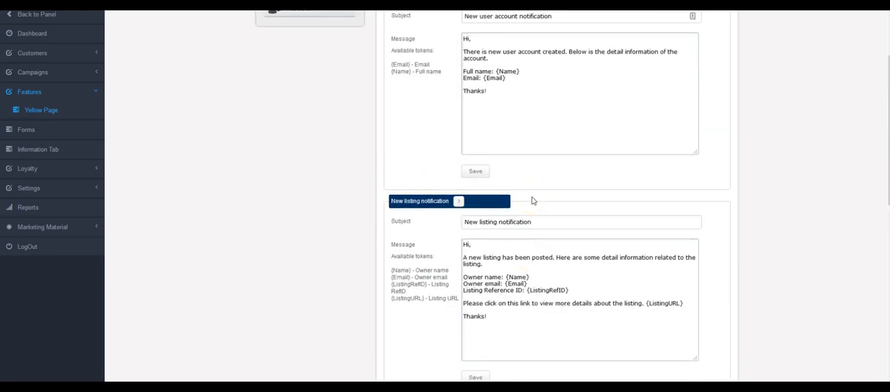
pyautogui.scroll(3, 533, 201)
pyautogui.moveTo(489, 158); pyautogui.dragTo(514, 167)
pyautogui.click(554, 193)
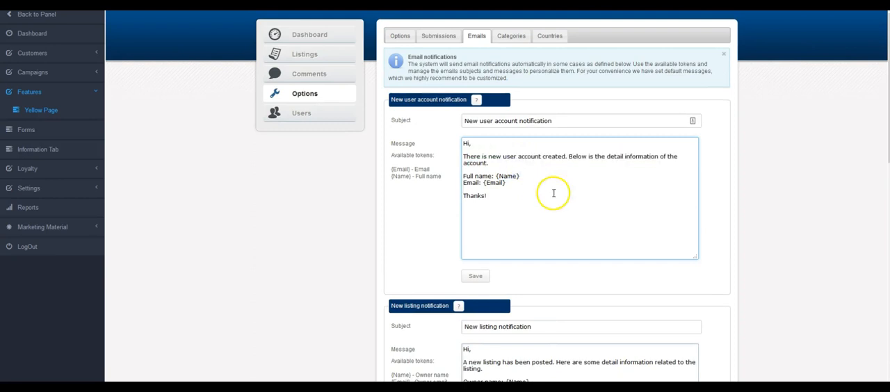
# Examine the bulk actions for the Yellow Page categories with all of them selected, and clear the selection
pyautogui.click(518, 35)
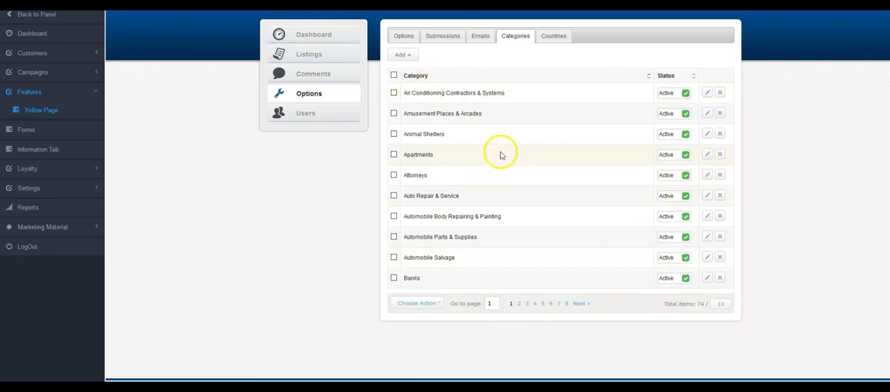
pyautogui.click(394, 75)
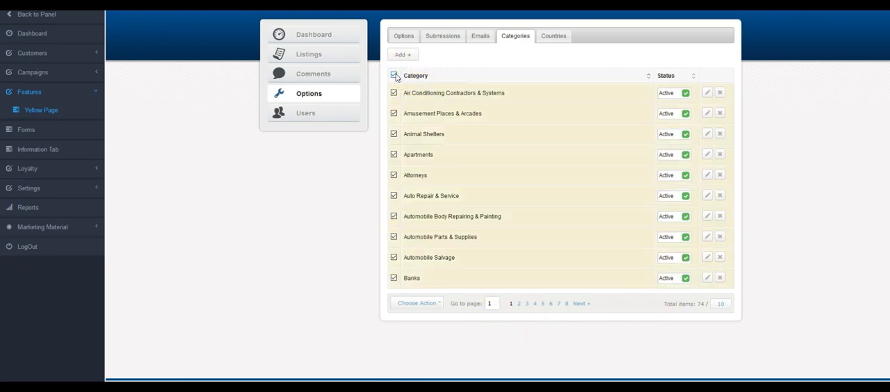
pyautogui.click(420, 303)
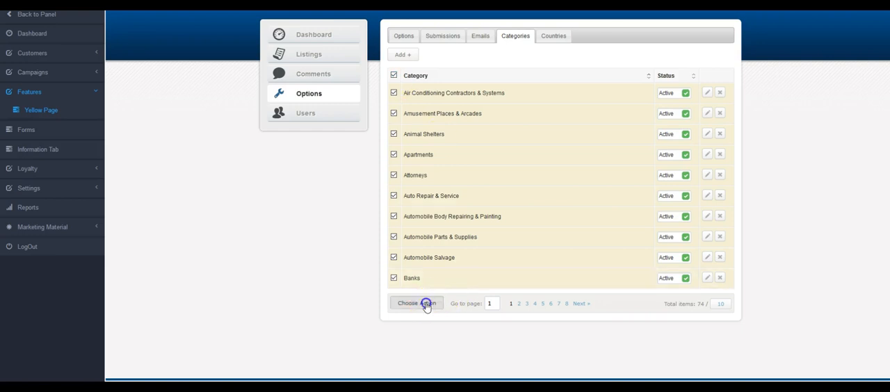
pyautogui.click(492, 332)
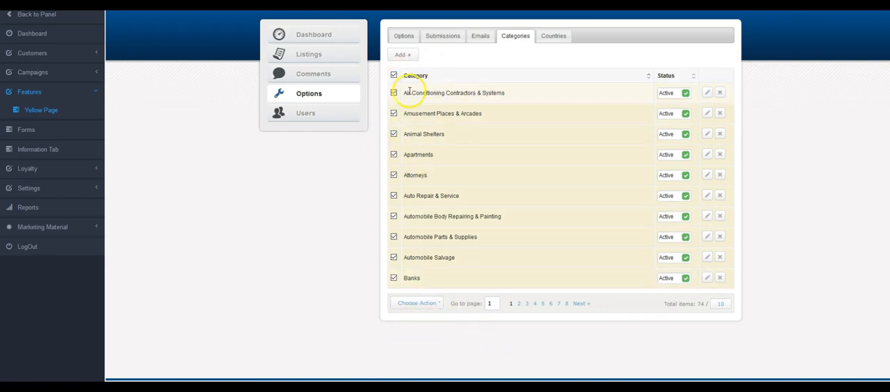
pyautogui.click(394, 75)
# Examine the form for adding a new category and leave it without saving anything
pyautogui.click(404, 56)
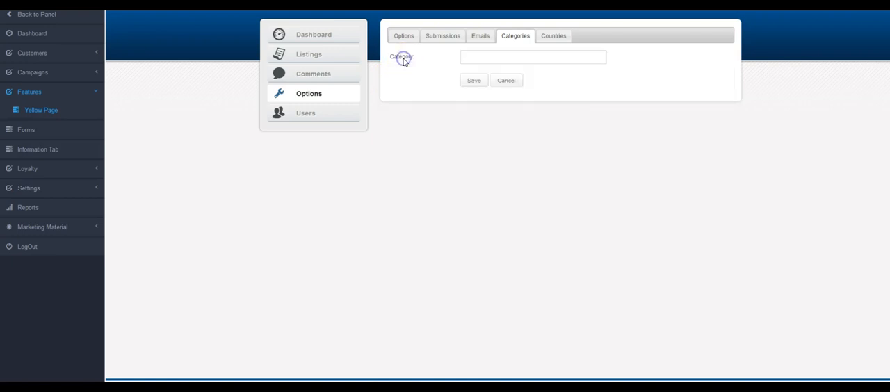
pyautogui.click(473, 57)
pyautogui.click(505, 80)
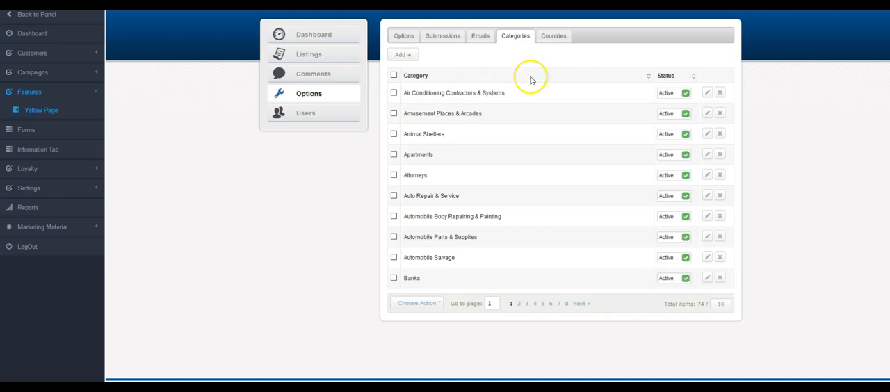
# Examine the Yellow Page country list, selecting all listed countries and clearing the selection again
pyautogui.click(550, 36)
pyautogui.click(390, 126)
pyautogui.click(391, 126)
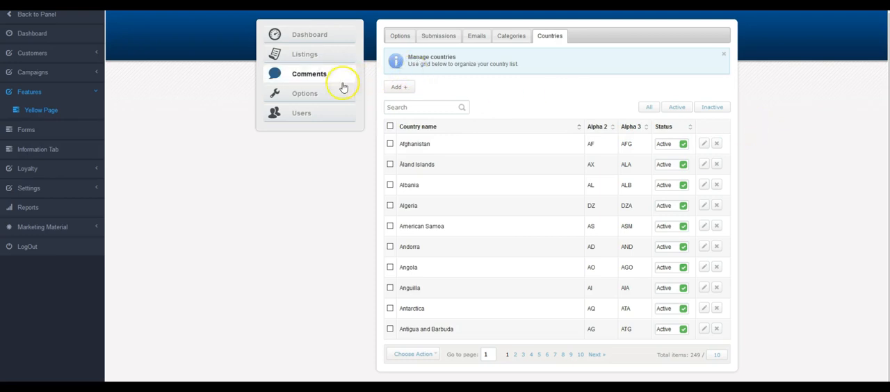
pyautogui.click(298, 230)
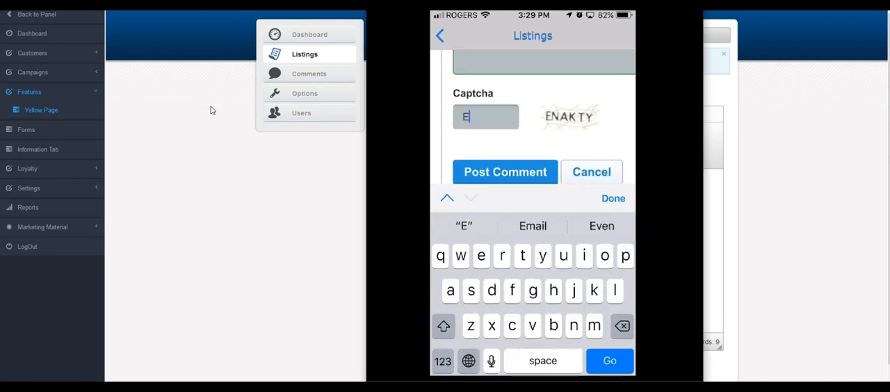
# Complete the captcha code in the listing's comment form in the mobile app
pyautogui.write('NAK')
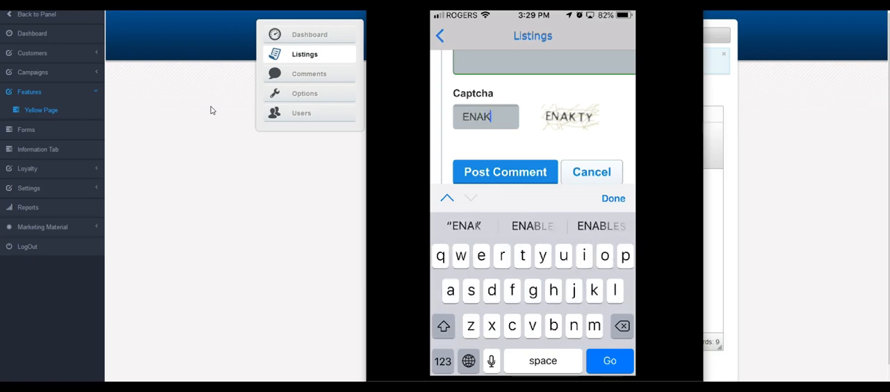
pyautogui.write('TY')
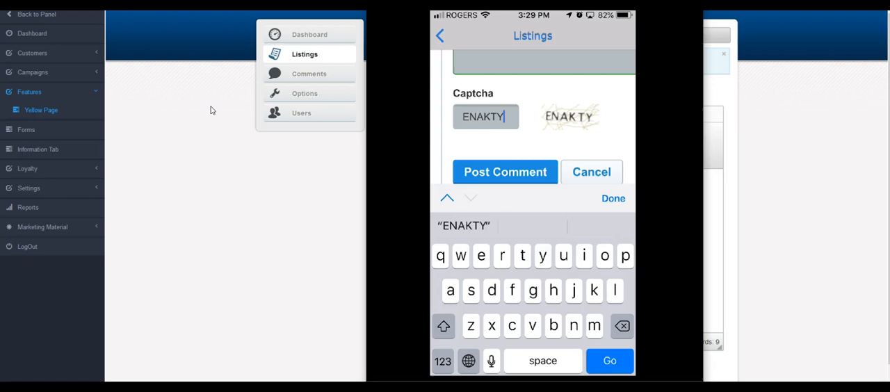